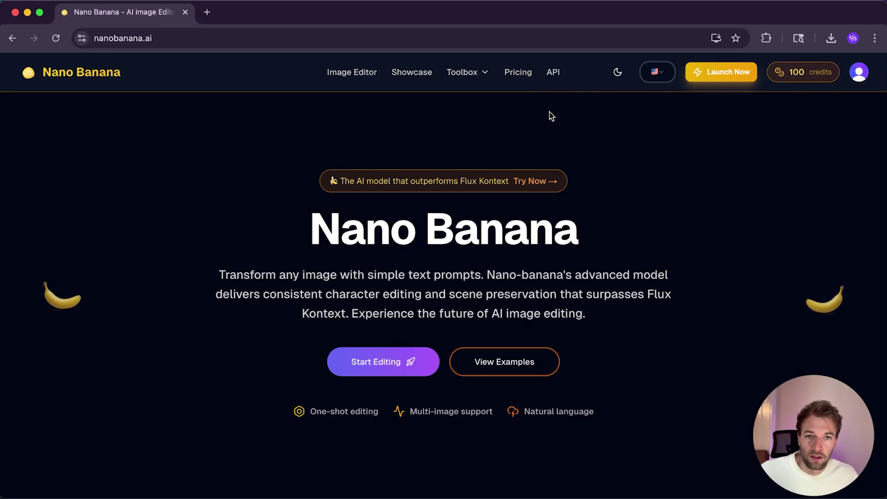
Show the pricing page on monthly billing: Basic $9.99, Pro $29.99, Max $79.99
left_click(523, 79)
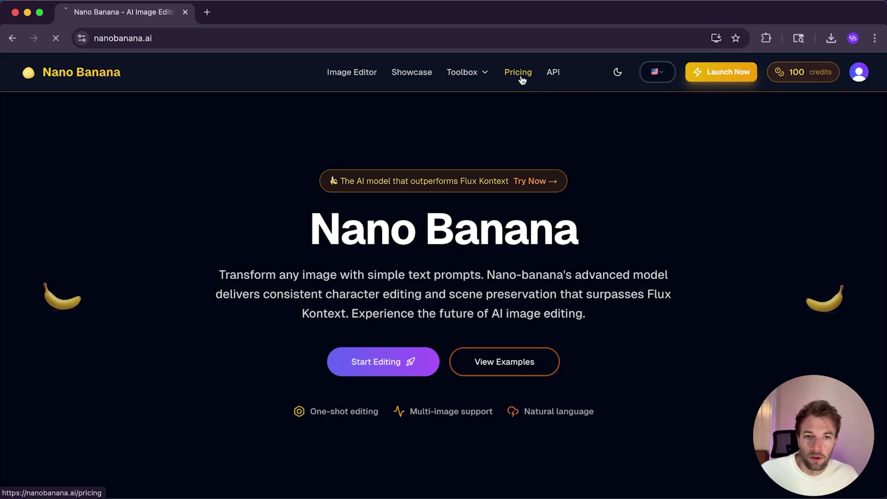
scroll(327, 267, "down", 4)
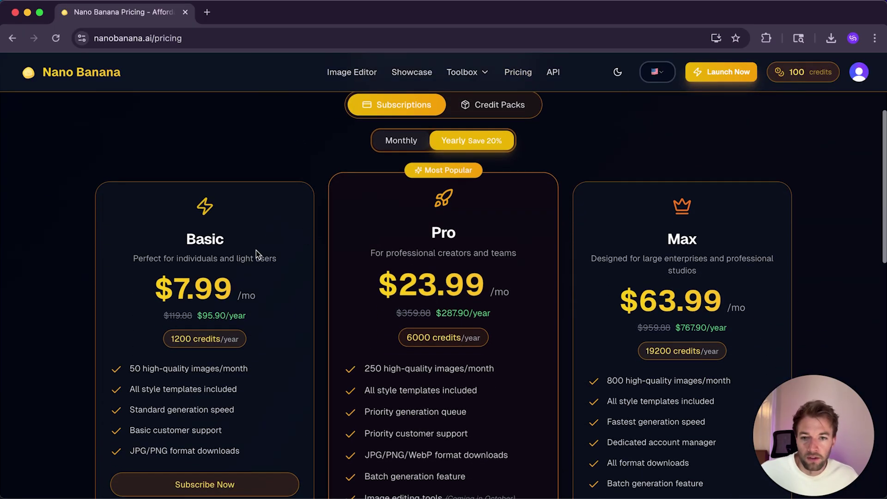
scroll(293, 192, "up", 1)
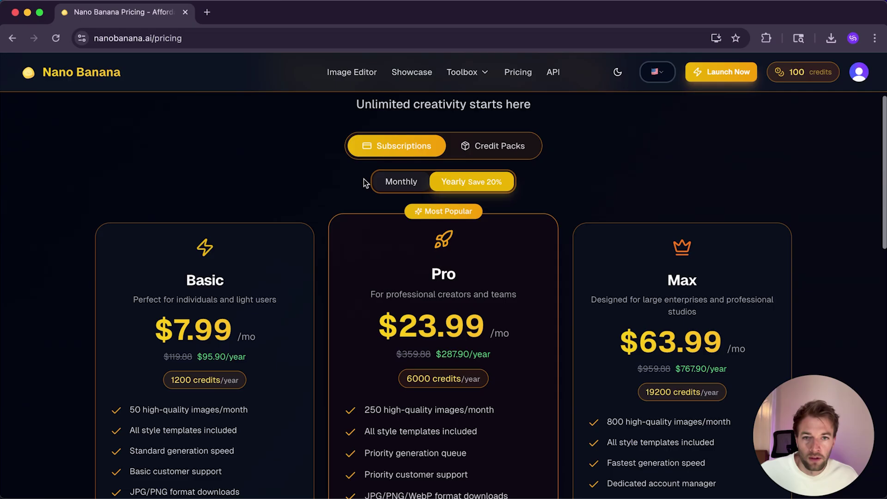
left_click(377, 181)
scroll(284, 264, "down", 3)
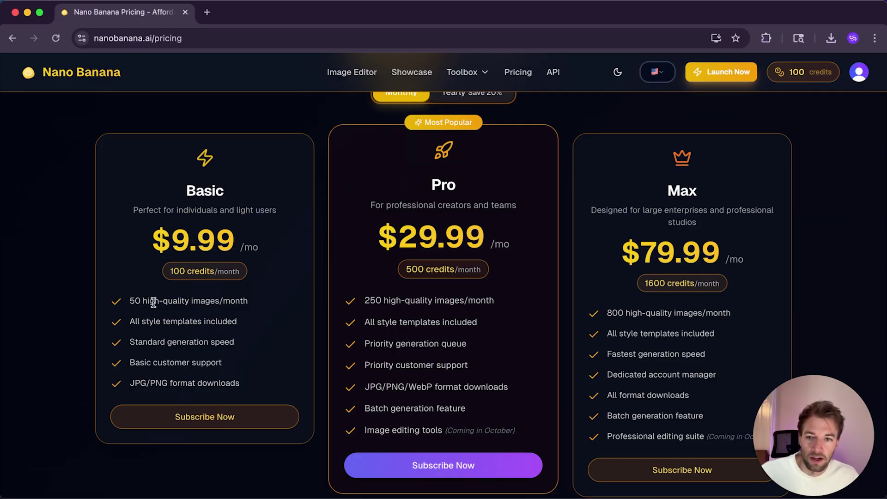
scroll(141, 301, "up", 3)
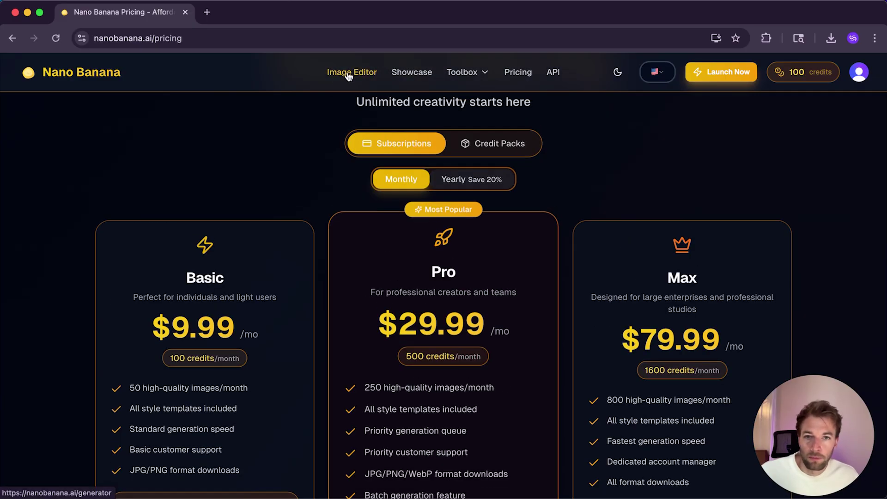
In the Image Editor, add 01_Car.jpg as the reference image
left_click(350, 73)
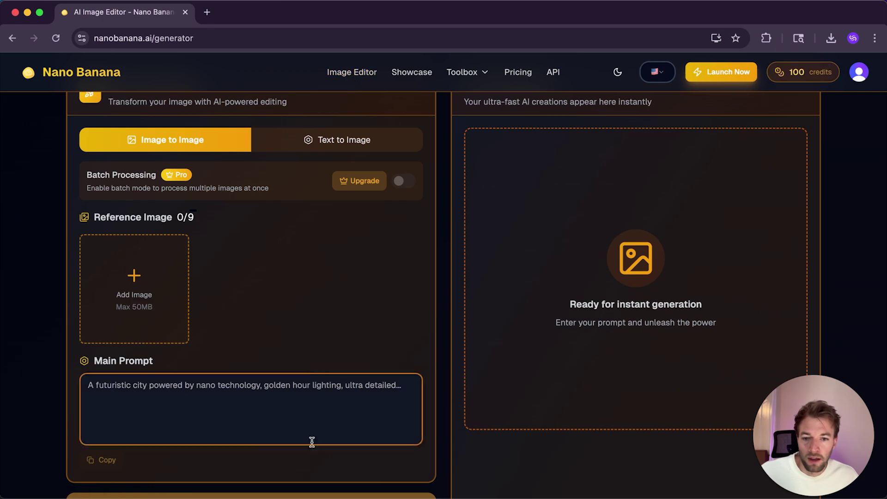
left_click(134, 289)
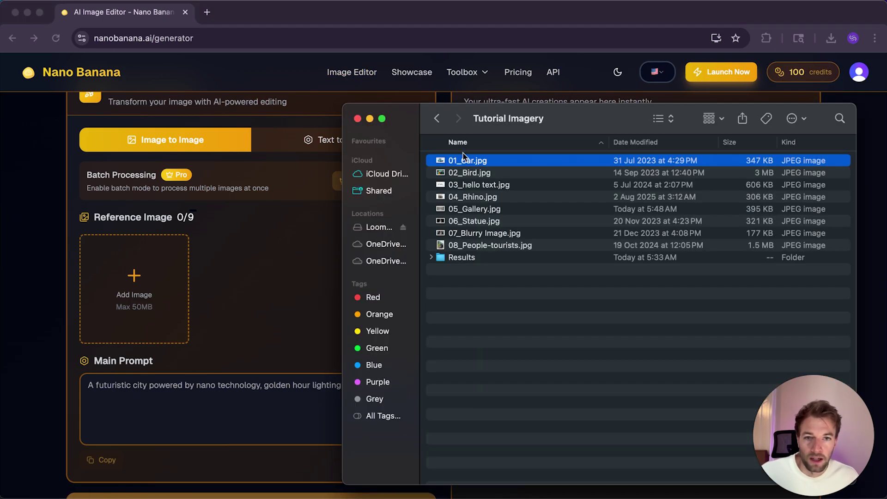
left_click_drag(467, 160, 145, 311)
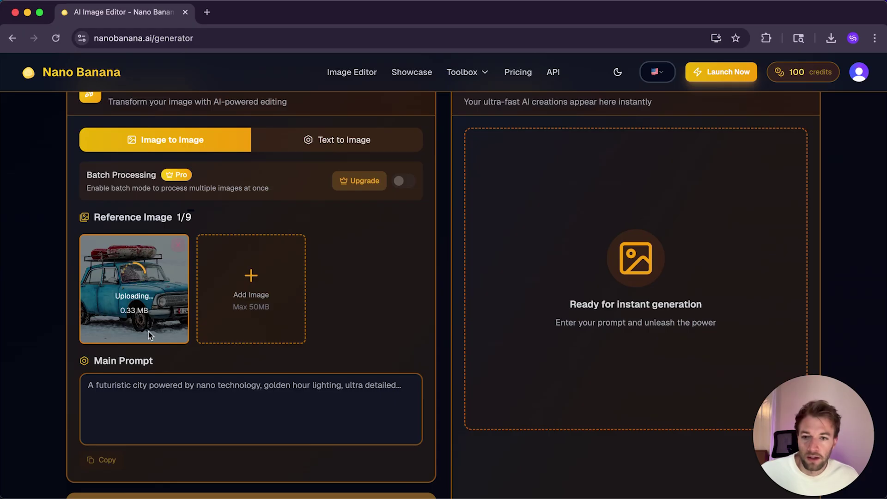
Generate the car as an oil painting from the prompt 'oil painting'
left_click(159, 376)
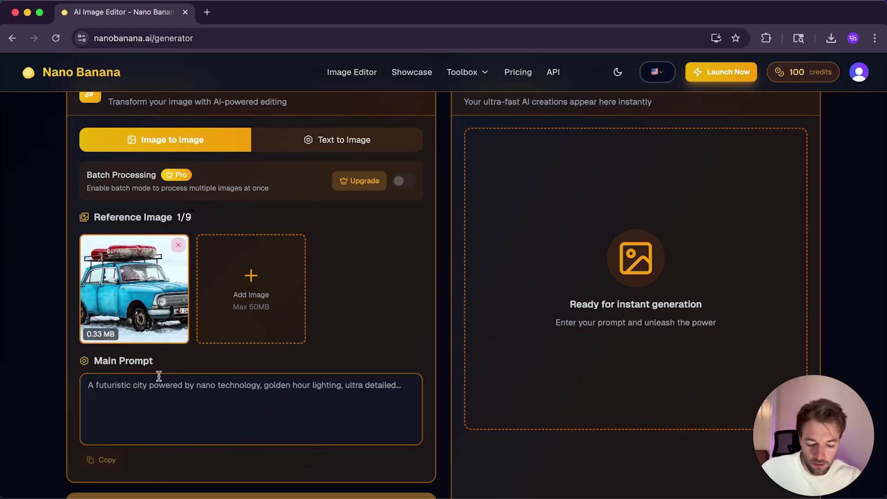
type("oil painting")
scroll(166, 410, "down", 2)
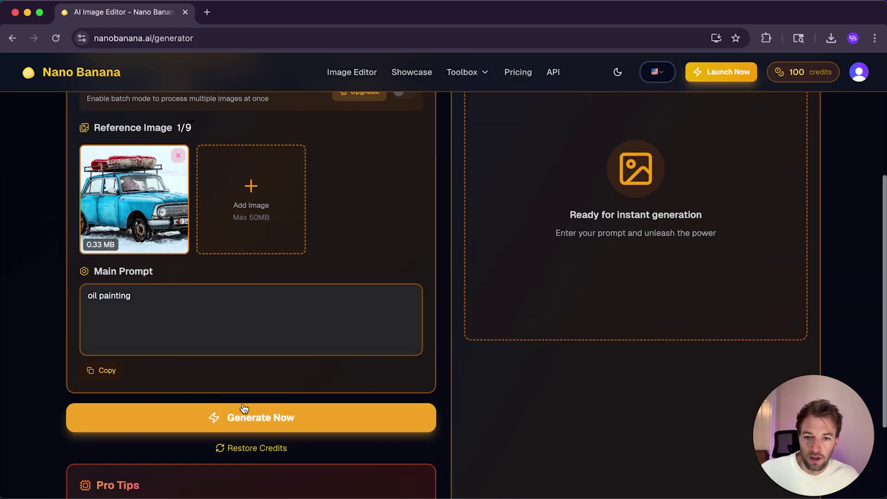
left_click(253, 418)
scroll(428, 345, "up", 2)
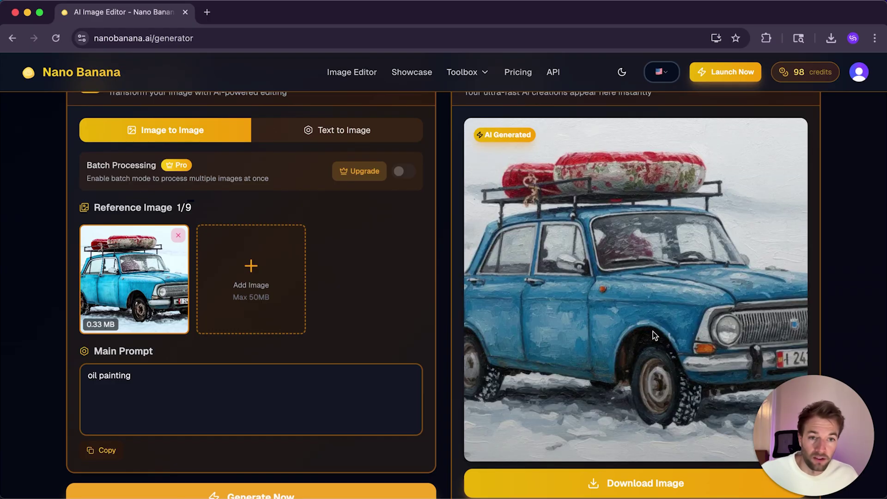
Download the oil-painted car image and delete the car reference thumbnail
scroll(562, 240, "down", 1)
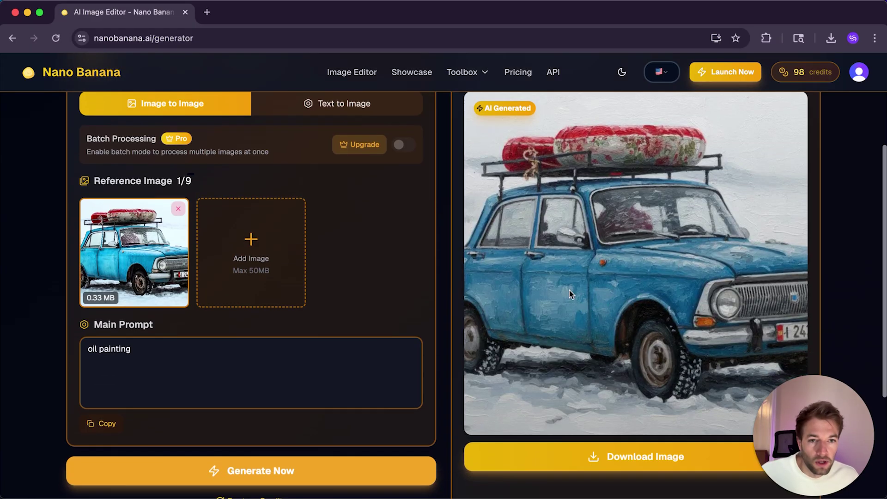
left_click(595, 456)
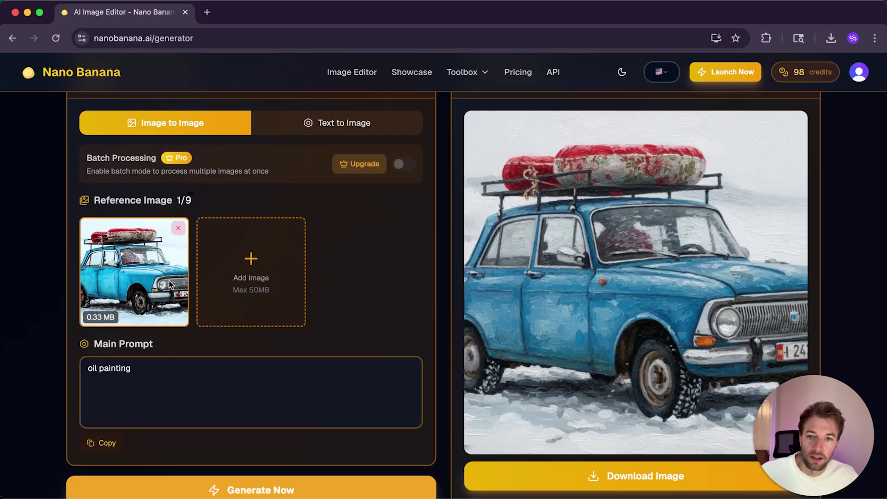
left_click(179, 229)
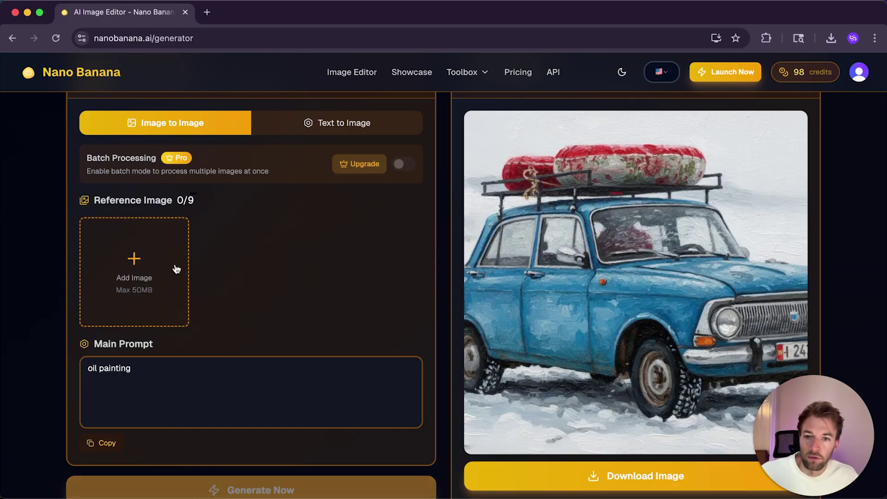
Quick Look 03_hello text.jpg, then drag it onto Add Image as the reference
left_click(176, 266)
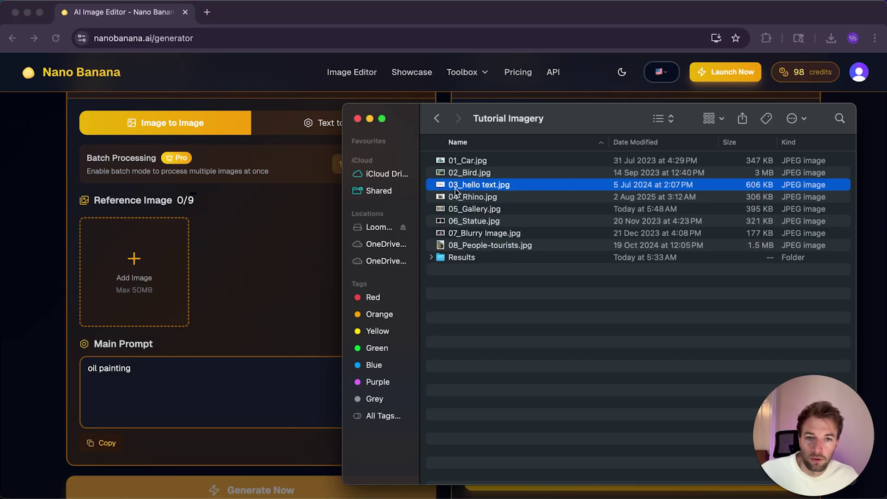
key("space")
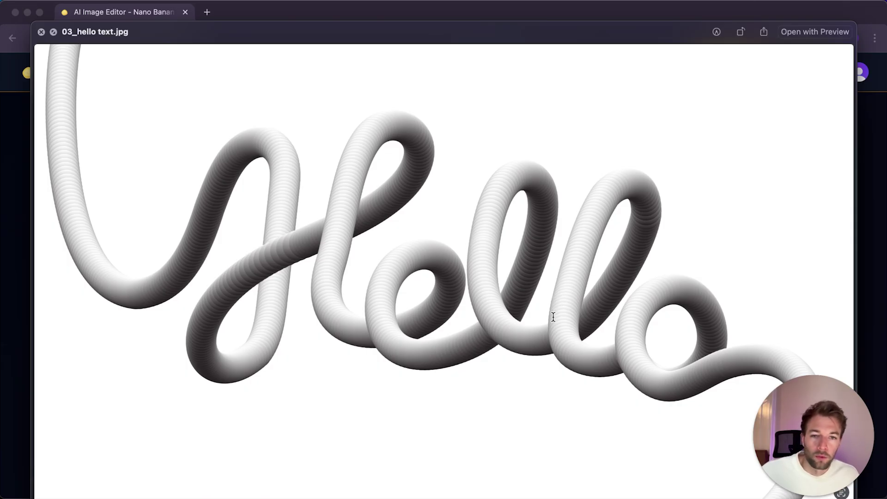
key("space")
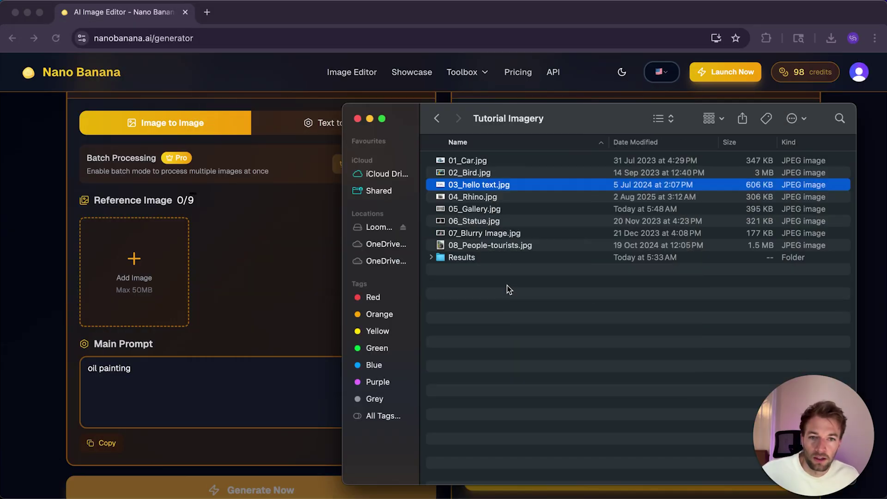
left_click_drag(481, 185, 146, 281)
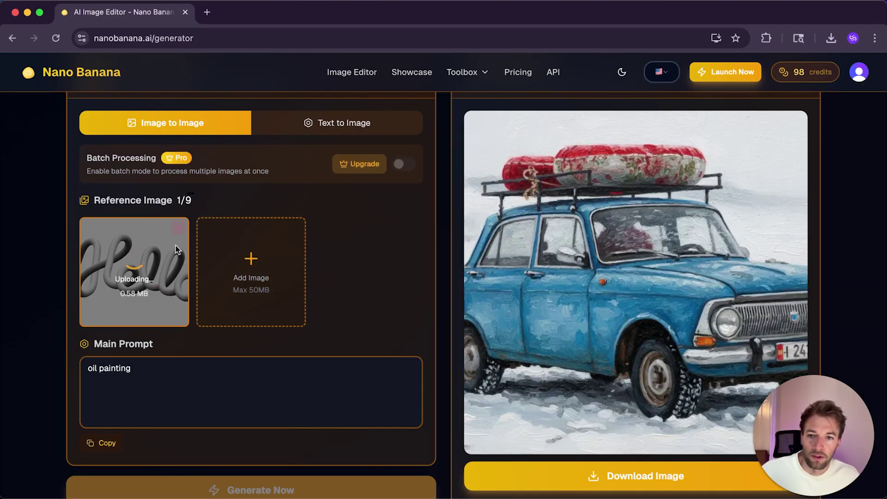
Replace the oil painting prompt with the glass-tube description and generate the glass Hello image
left_click(146, 366)
key("super+a")
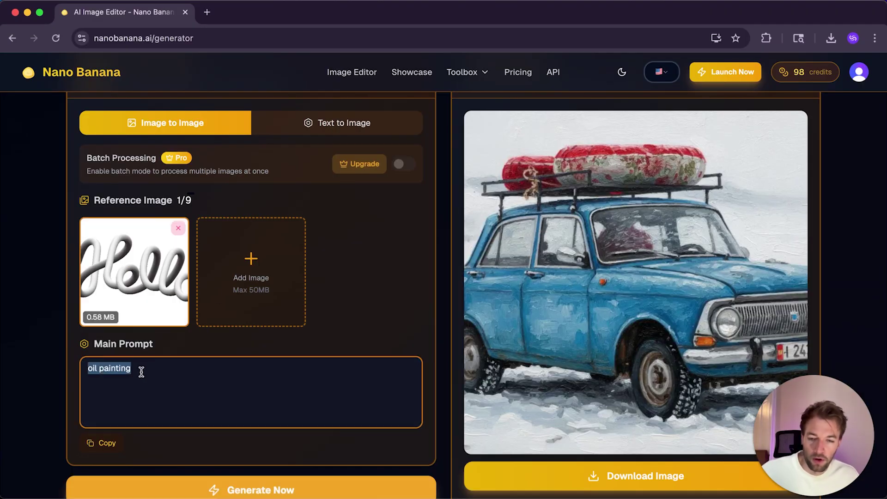
type("A shiny, smooth transparent glass tube, isolated on a white background, soft lighting.")
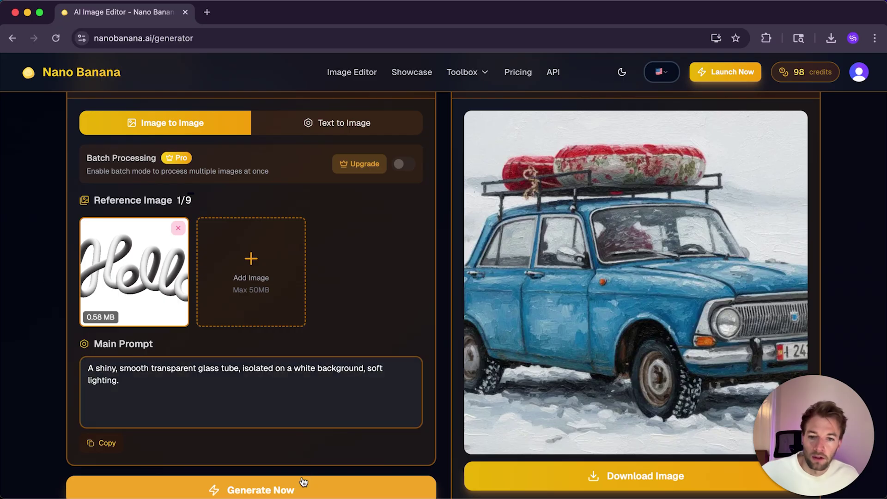
left_click(285, 490)
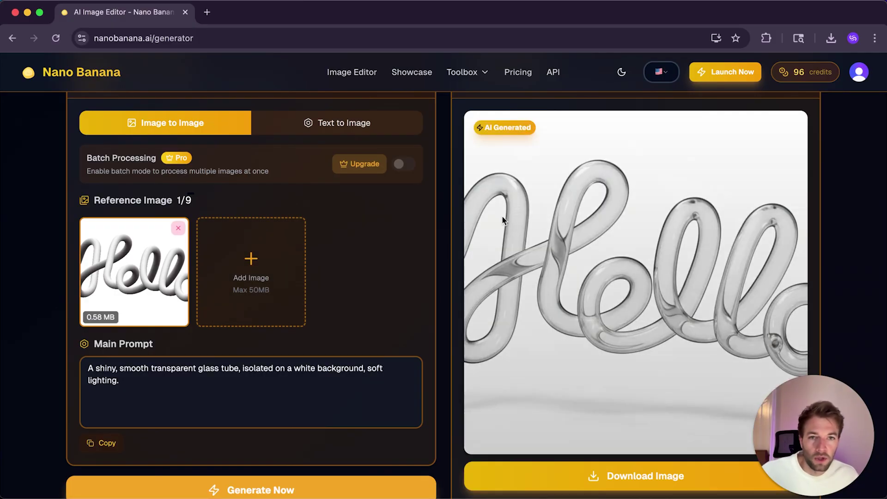
Download the glass-tube Hello JPG and open it in Preview
scroll(508, 231, "down", 2)
scroll(562, 250, "up", 3)
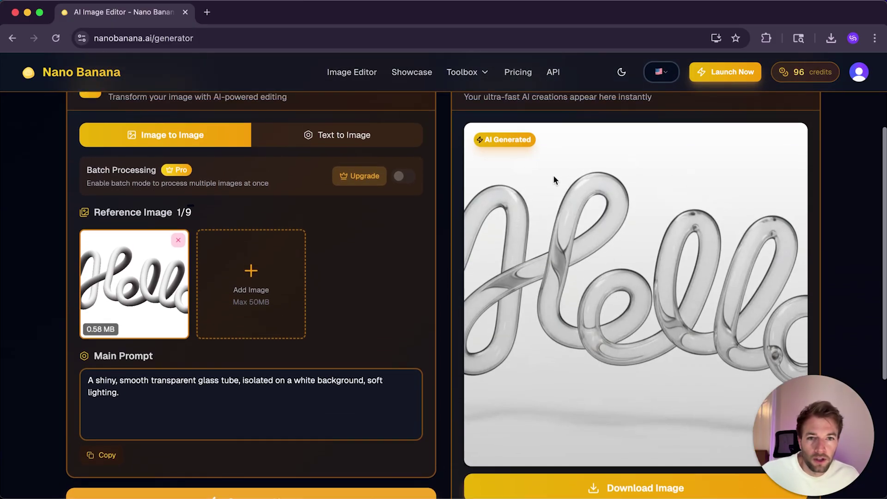
scroll(554, 185, "up", 2)
scroll(545, 253, "down", 3)
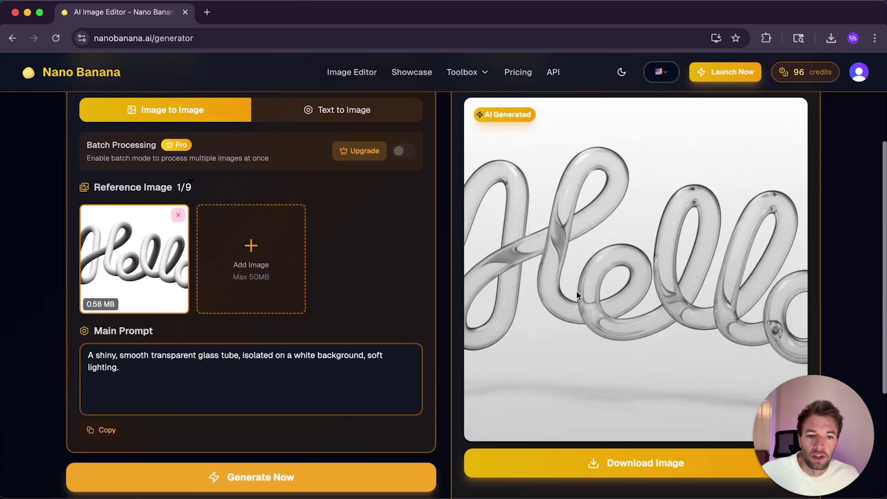
scroll(577, 323, "down", 1)
left_click(588, 457)
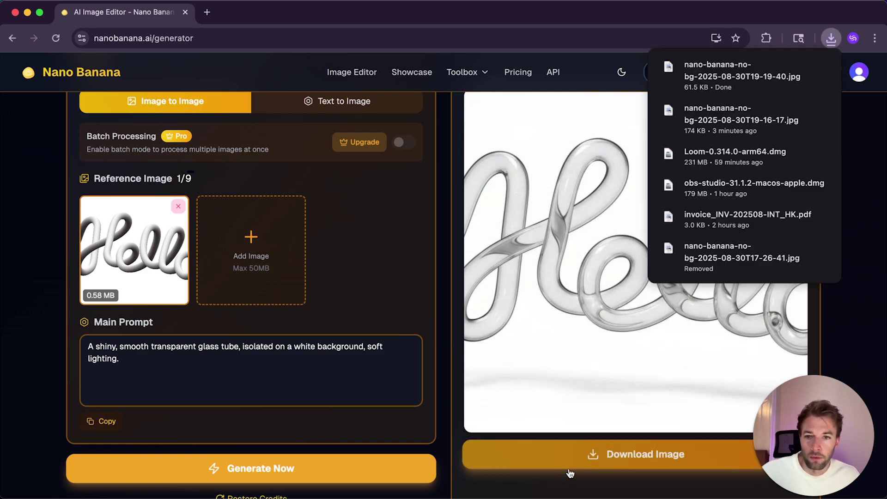
left_click(730, 71)
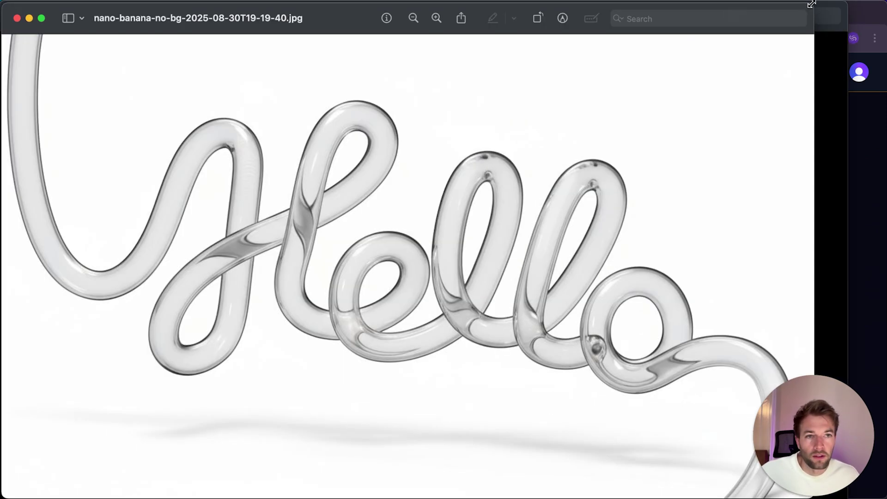
Shrink the Preview window and move it up and to the right
left_click_drag(812, 4, 750, 55)
left_click_drag(521, 81, 551, 46)
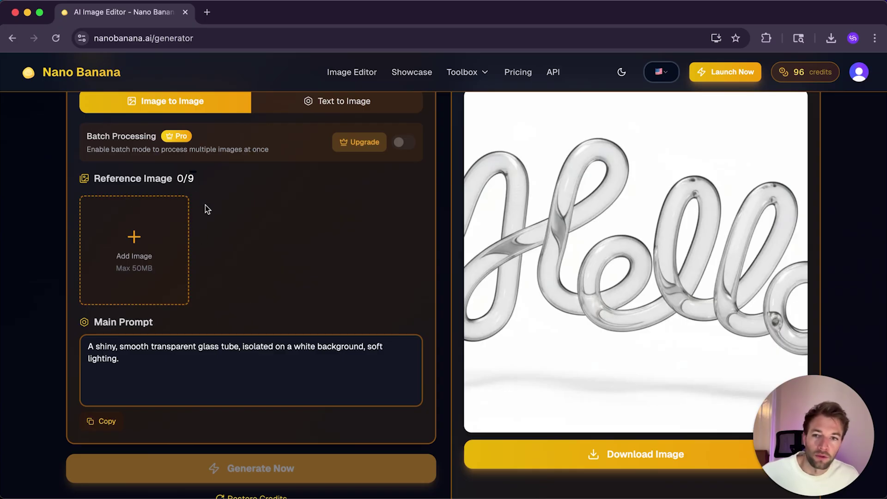
Upload the rhino photo and the gallery photo as two reference images
left_click(138, 249)
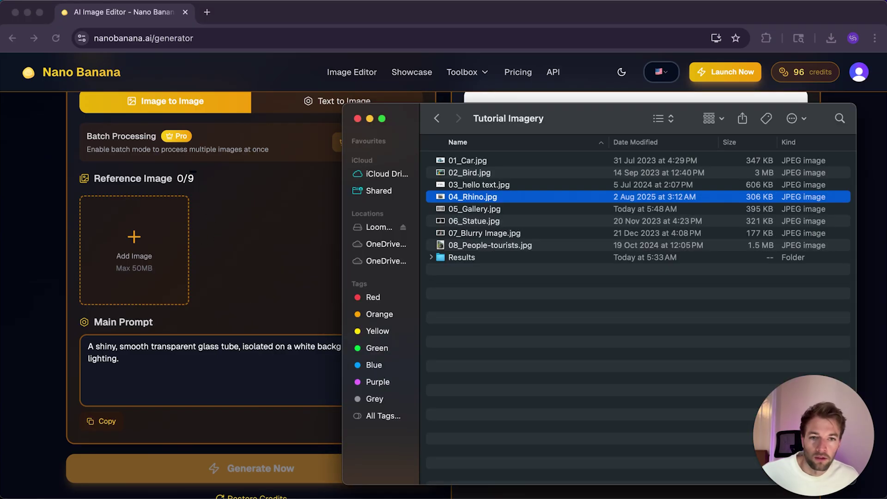
double_click(458, 197)
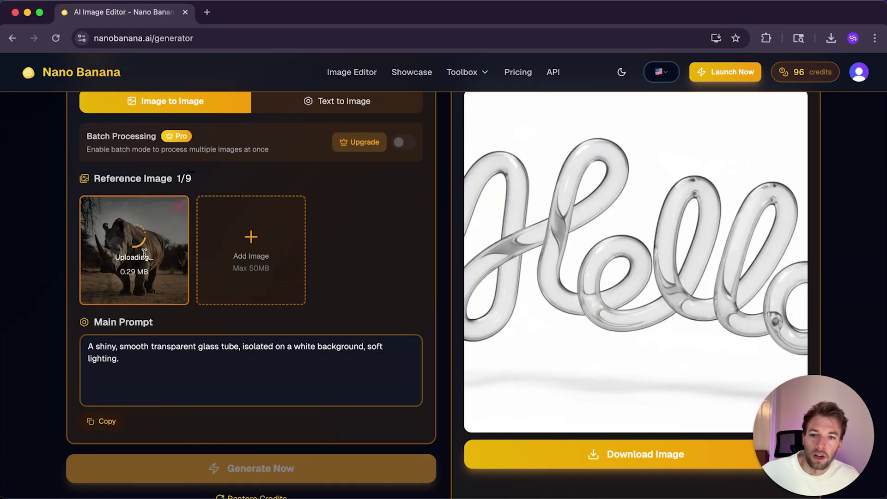
left_click(251, 249)
double_click(472, 209)
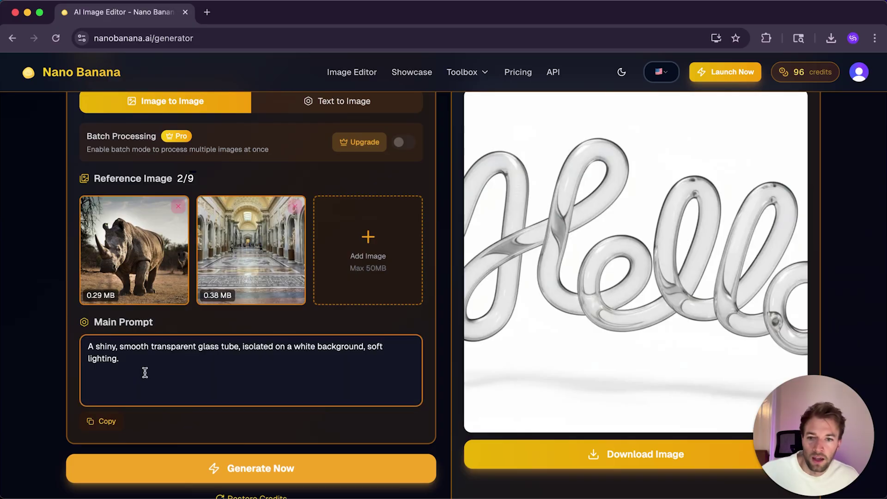
Generate the rhino composited into the gallery from the pasted prompt, then show recent downloads
left_click_drag(143, 370, 66, 343)
type("Take the image of the rhino and composite into the gallery applying realistic lighting.")
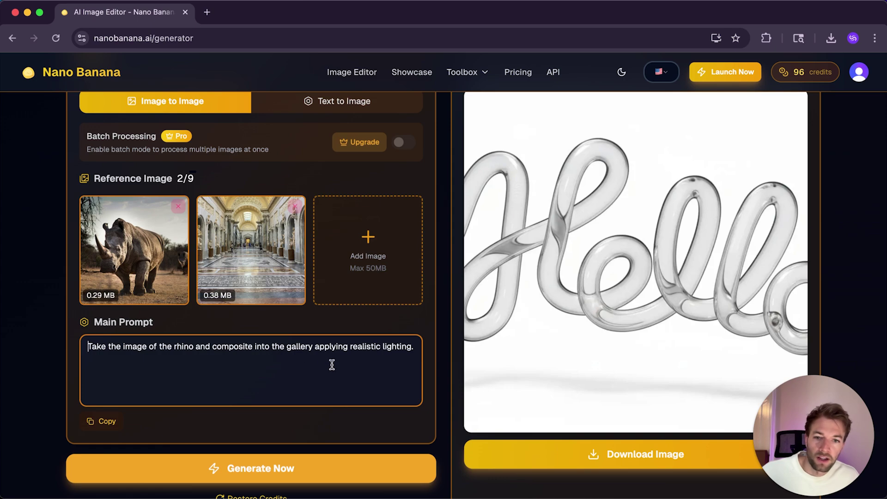
left_click(279, 467)
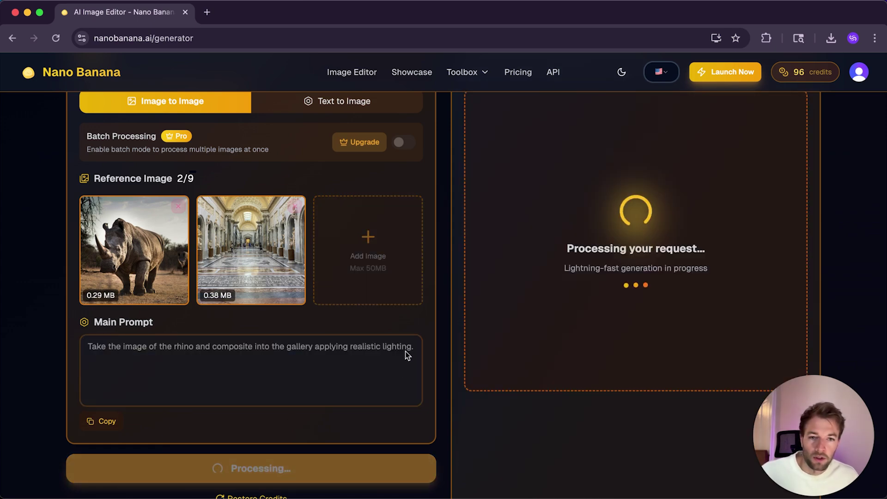
scroll(437, 358, "up", 1)
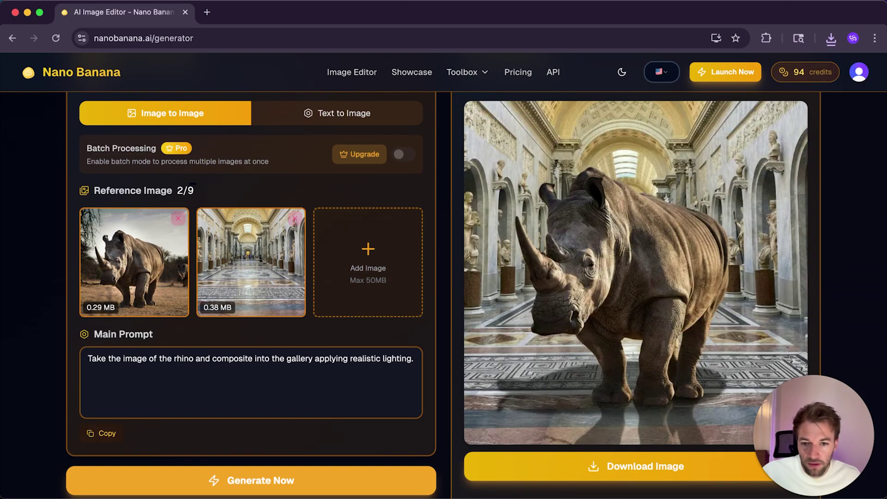
left_click(595, 490)
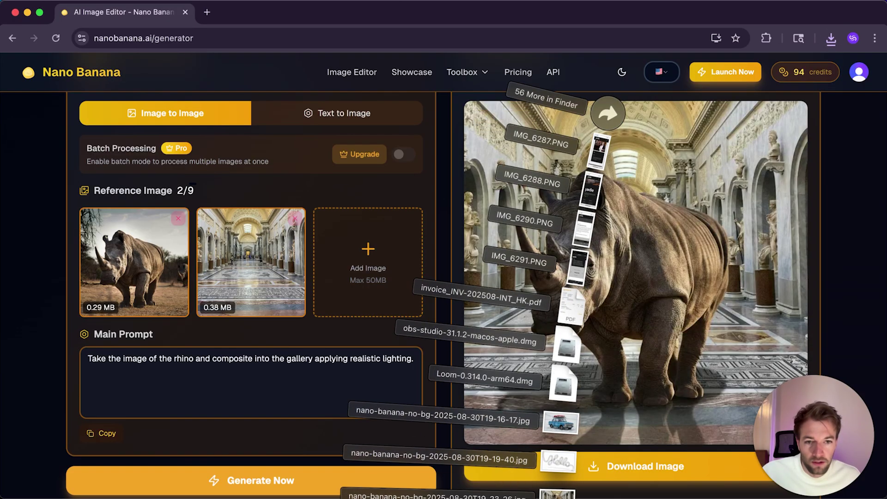
View the downloaded rhino-in-gallery image in Preview, close it, and select 06_Statue.jpg
left_click(443, 451)
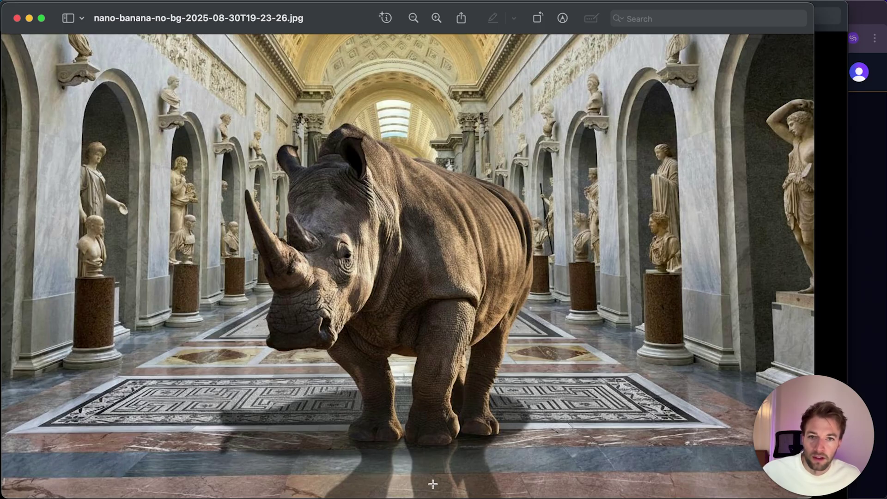
key("super+w")
left_click(470, 221)
Quick Look 06_Statue.jpg, then drag it into Add Image as the sole reference
key("space")
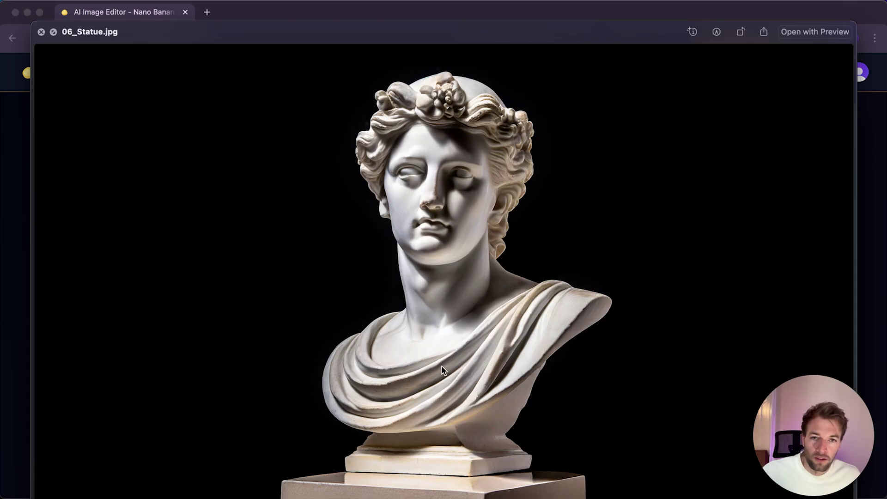
key("space")
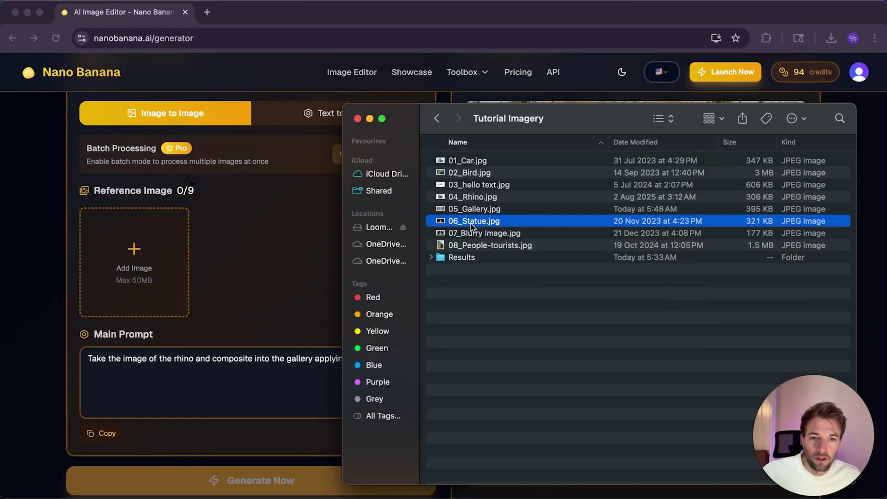
left_click_drag(484, 221, 171, 305)
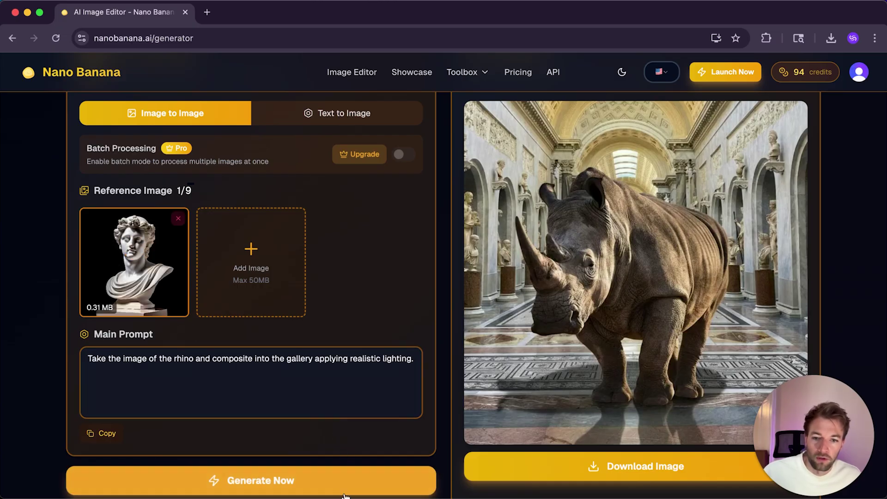
left_click(270, 356)
Swap in the chrome statue prompt, generate the shiny chrome bust, and download it
key("super+a")
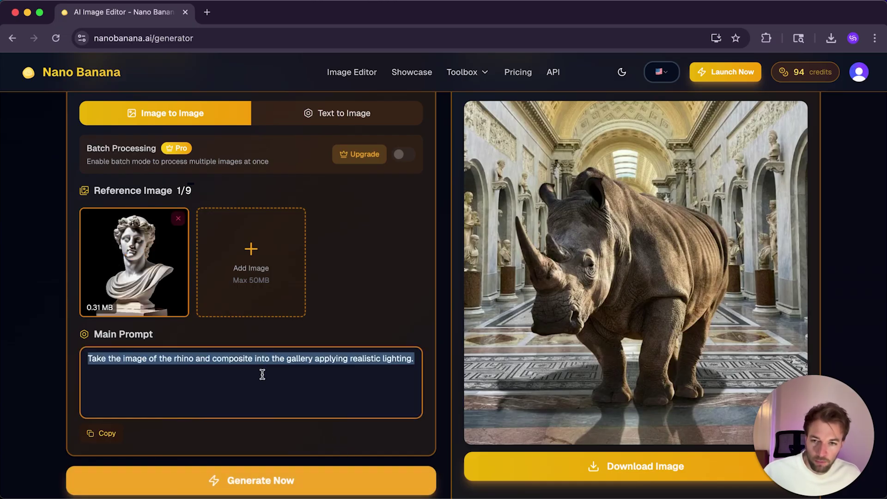
type("Change the colour of the statue to chrome. Hyper realistic. 4k rendering.")
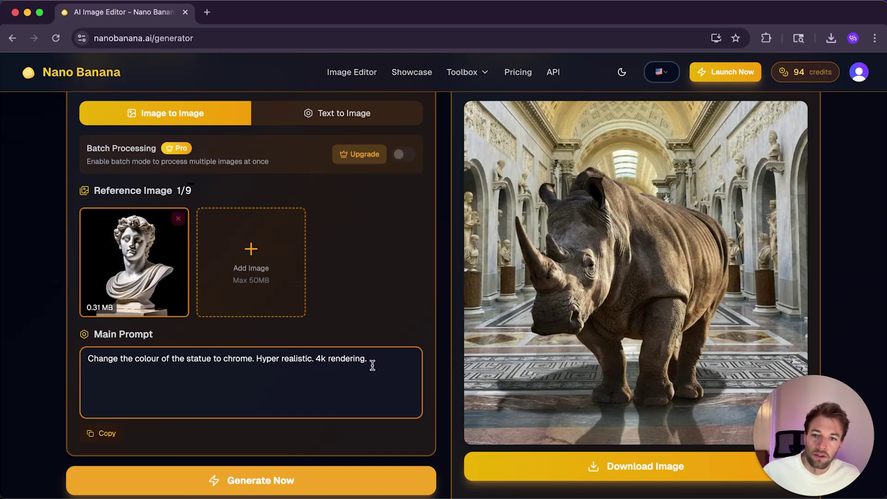
left_click(287, 482)
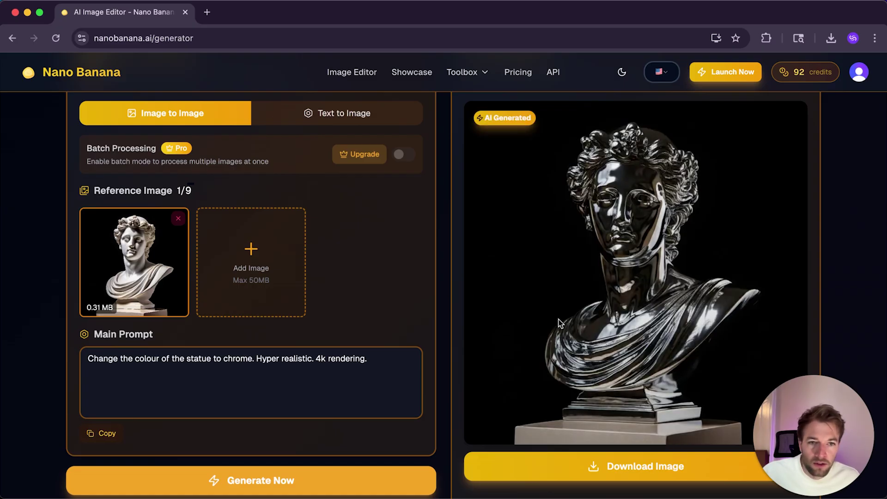
left_click(598, 462)
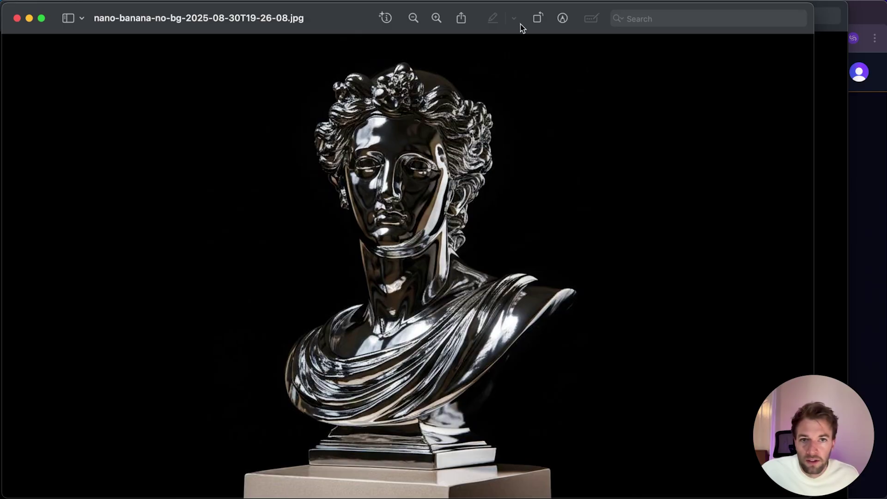
Look over the downloaded chrome bust in Preview, then close it
left_click_drag(525, 28, 532, 27)
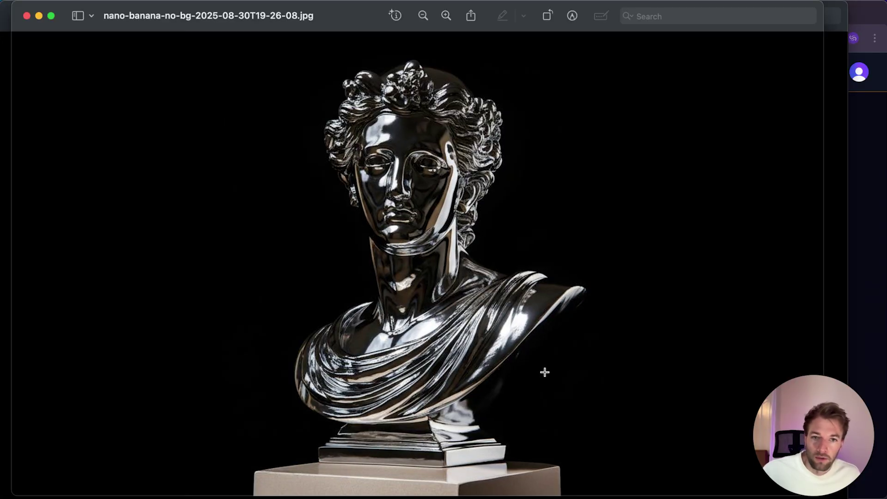
key("super+w")
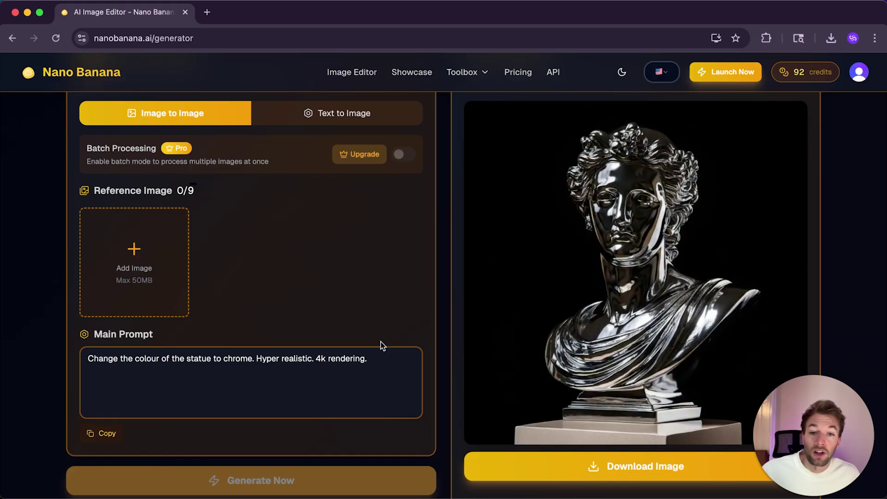
Preview 07_Blurry Image.jpg from the Tutorial Imagery folder with Quick Look
key("super+Tab")
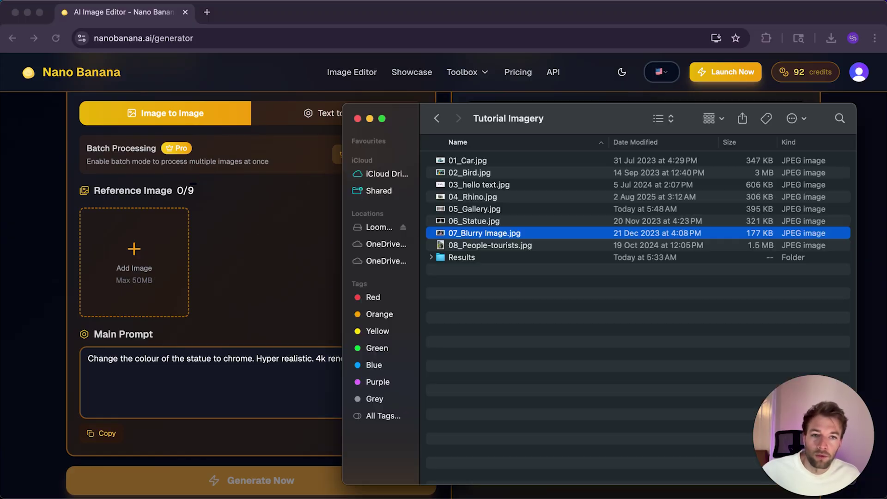
key("space")
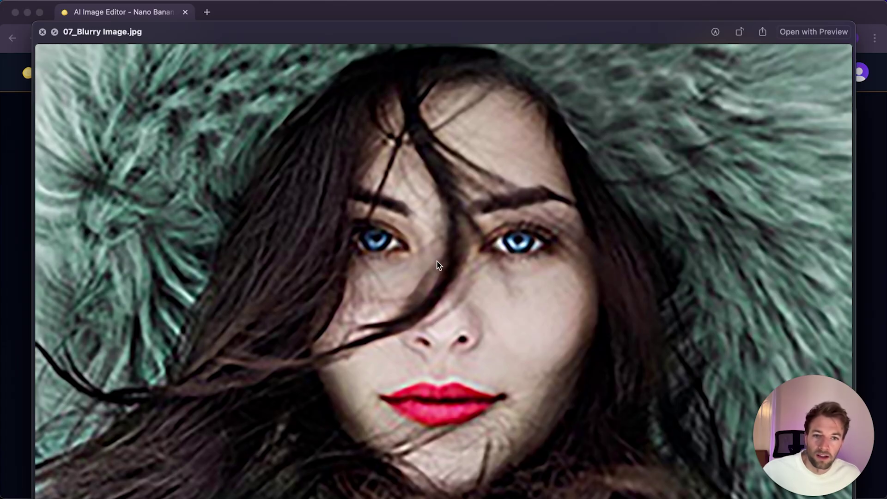
Replace the prompt with the resolution-enhancing request and generate a sharper version of the blurry portrait
key("space")
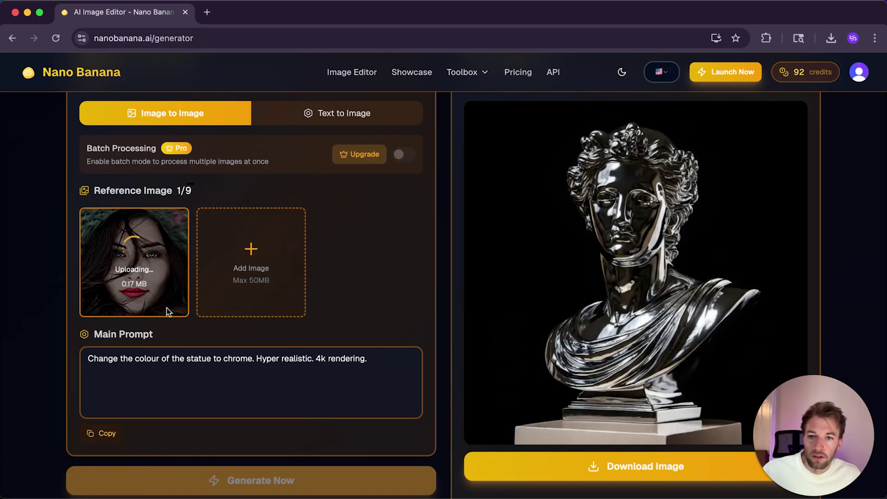
triple_click(236, 367)
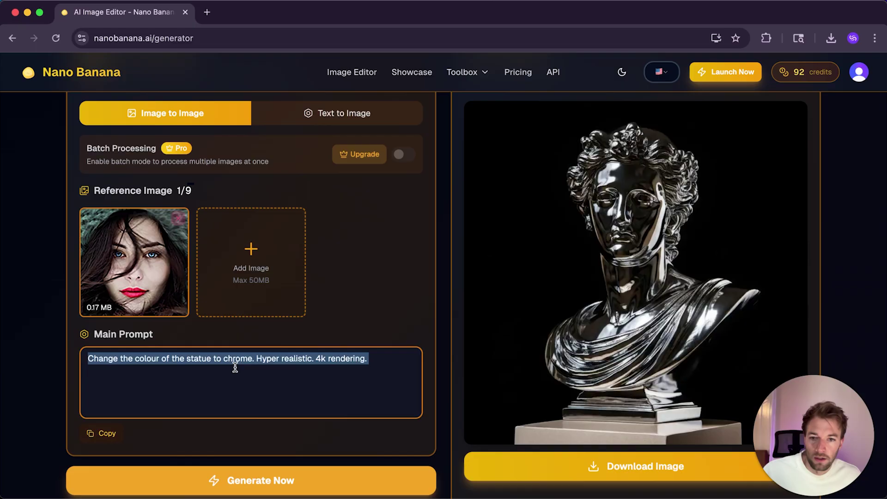
type("Fix the resolution of this image. Enhance this image resolution to make it clearer and sharper like the original image.")
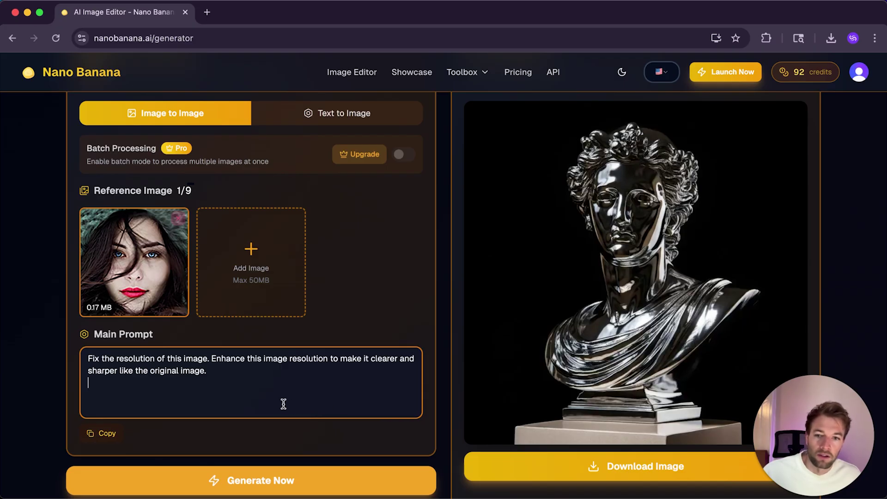
key("BackSpace")
left_click(291, 481)
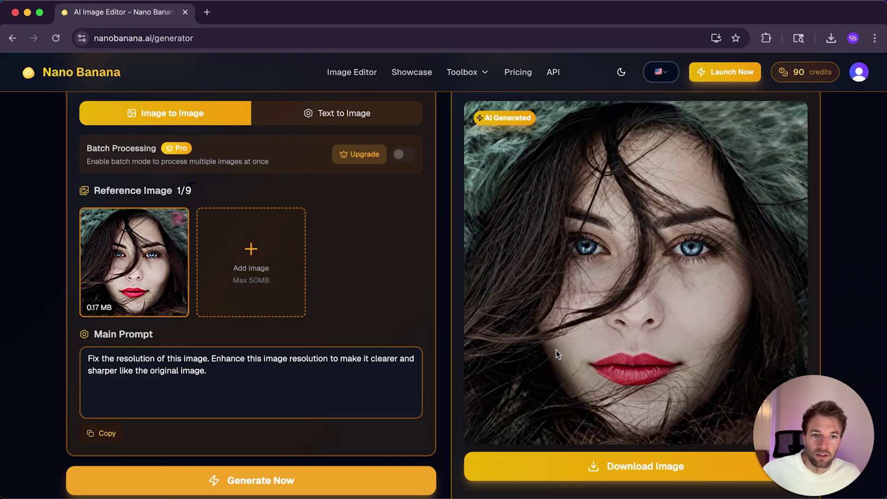
scroll(542, 274, "down", 1)
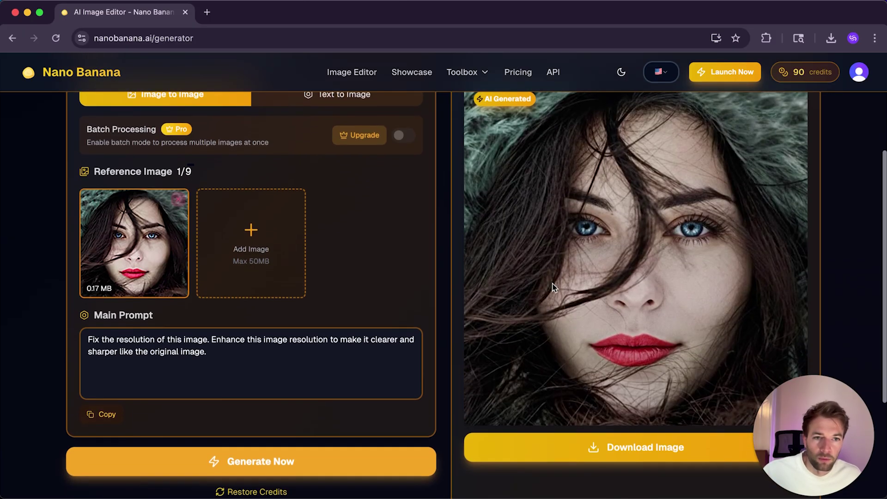
scroll(544, 301, "up", 1)
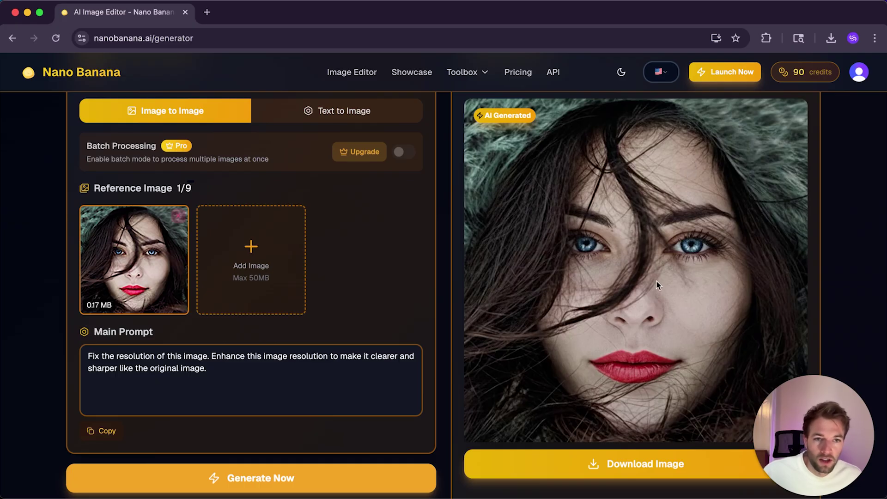
scroll(656, 280, "down", 1)
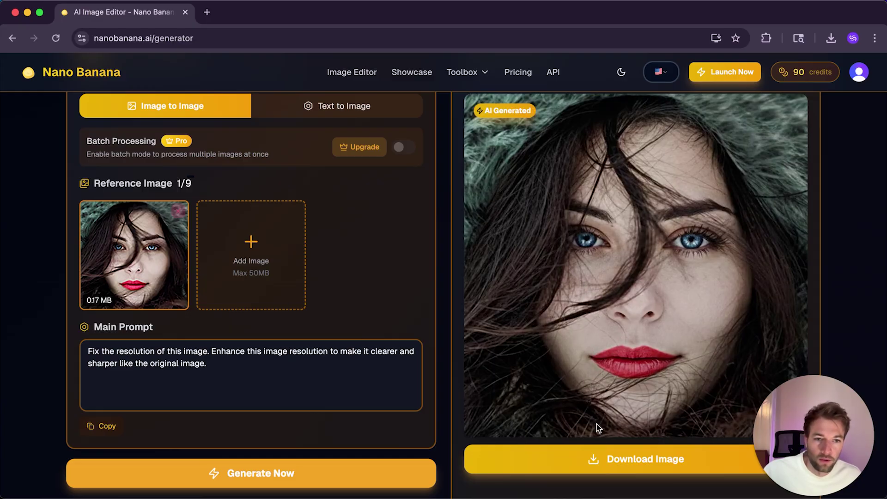
Download the sharpened portrait and open the new jpg in Preview
left_click(608, 464)
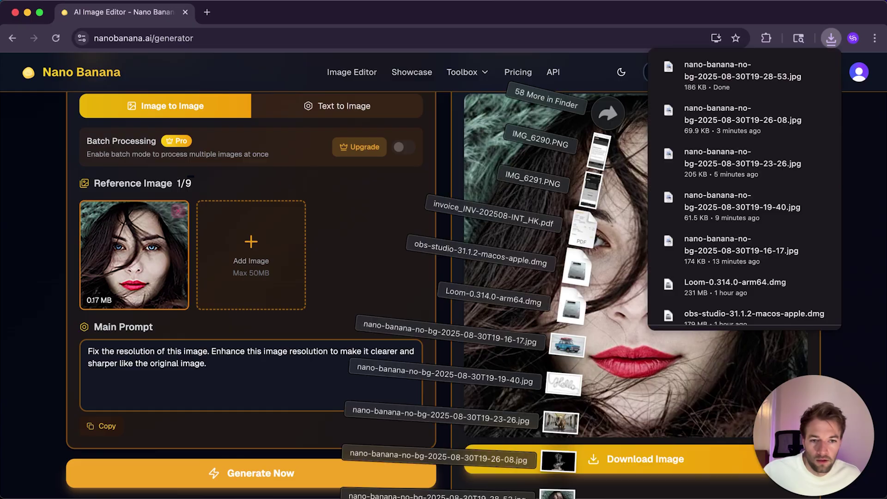
left_click(557, 493)
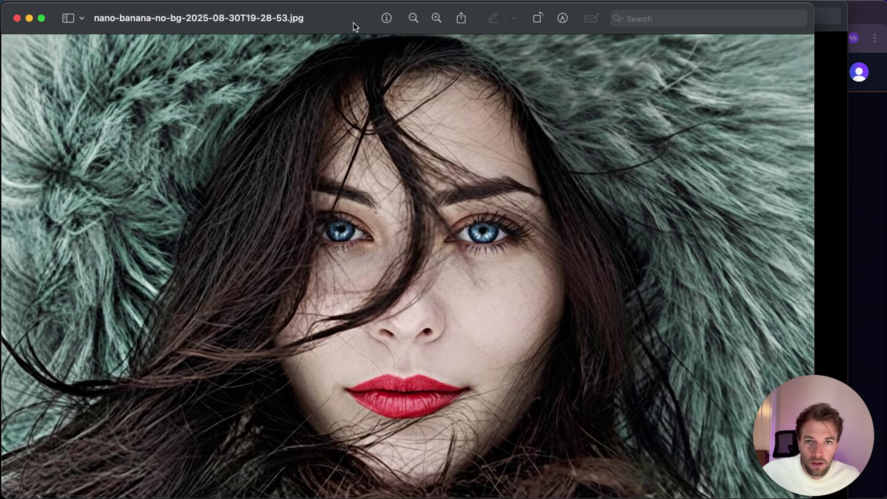
left_click_drag(355, 26, 375, 24)
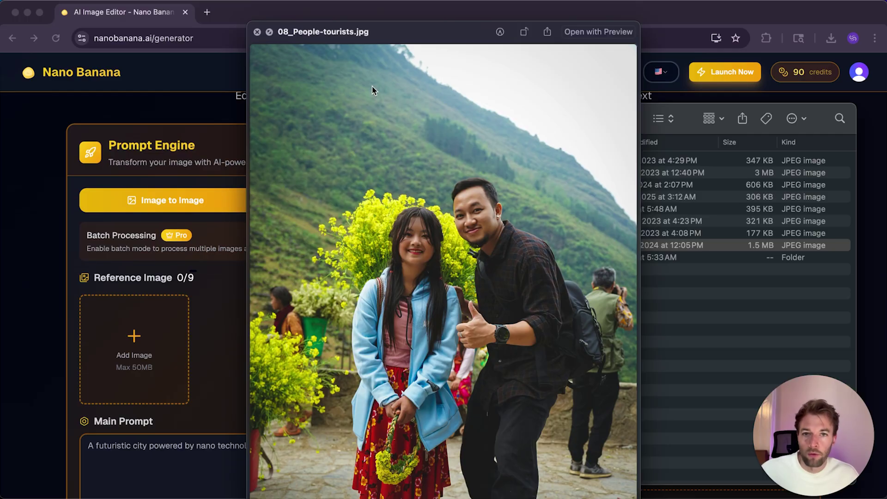
Close the tourist photo preview and drop 08_People-tourists.jpg onto Add Image as the reference
left_click_drag(414, 31, 379, 15)
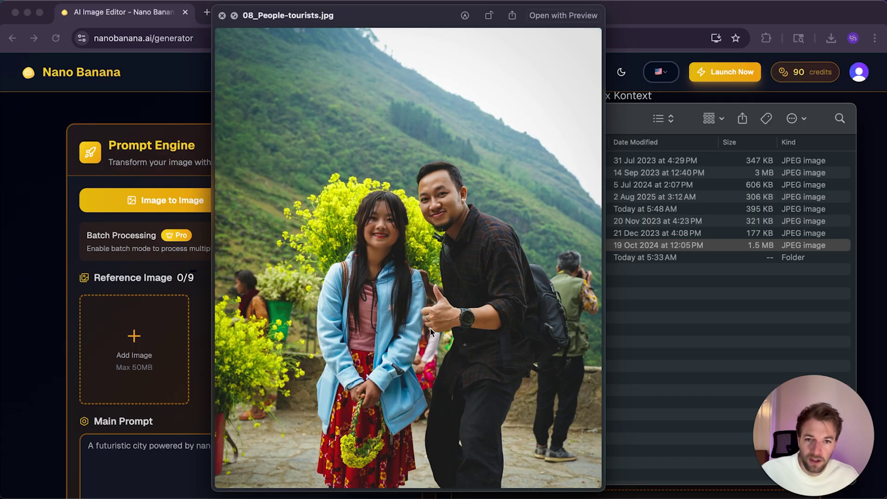
key("space")
left_click_drag(498, 247, 179, 385)
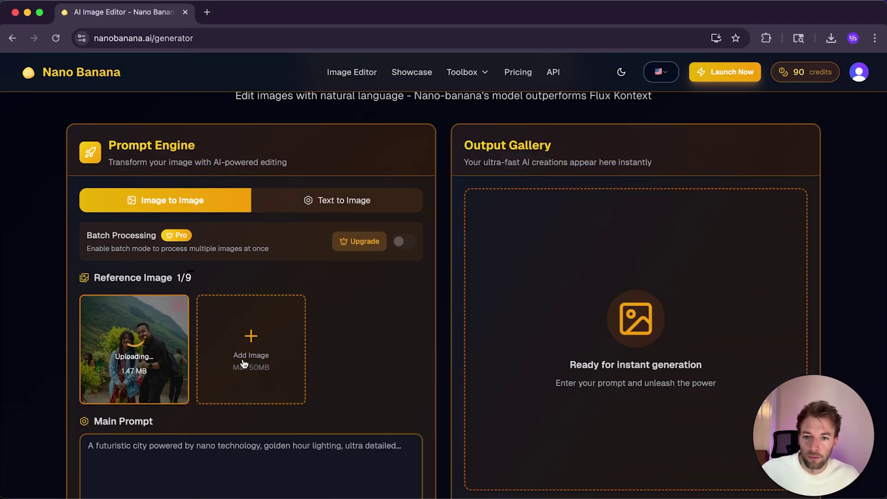
Paste the remove-background-people prompt, generate the cleaned tourist photo, and download it
scroll(240, 387, "down", 2)
left_click(239, 393)
type("Remove all of the people in the background, leaving just the two main subjects.")
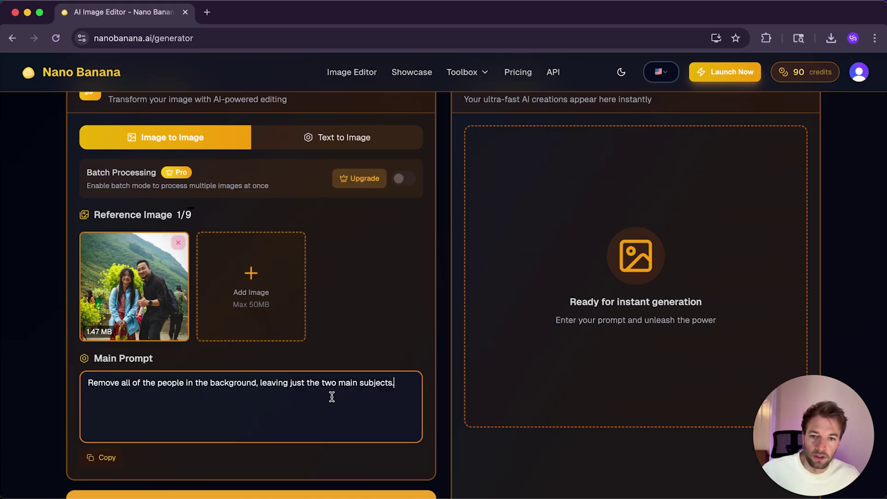
scroll(350, 415, "down", 3)
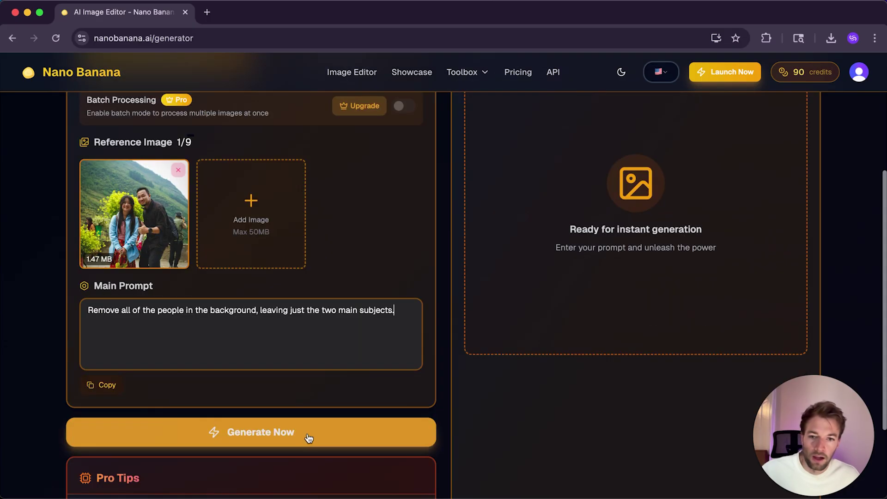
left_click(304, 432)
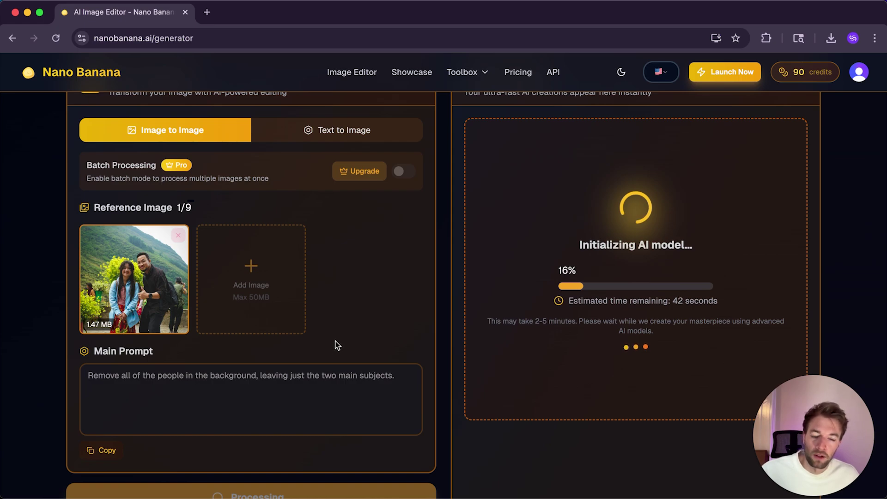
scroll(522, 396, "down", 1)
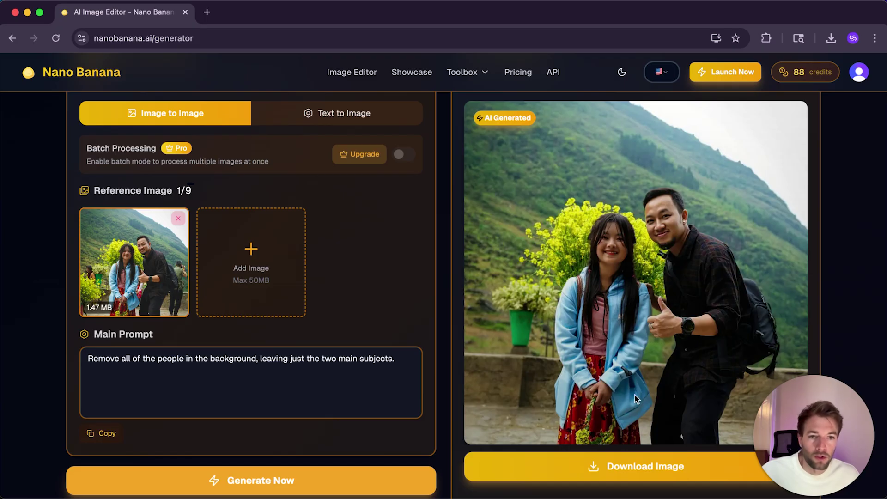
left_click(616, 471)
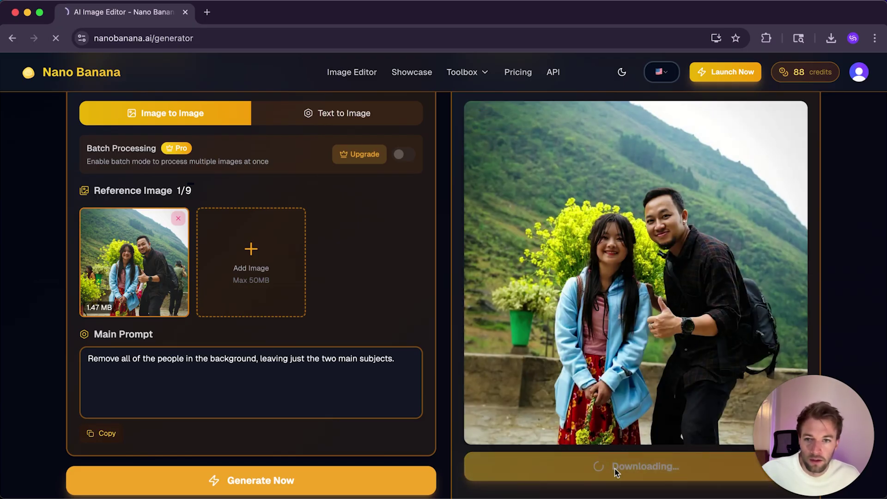